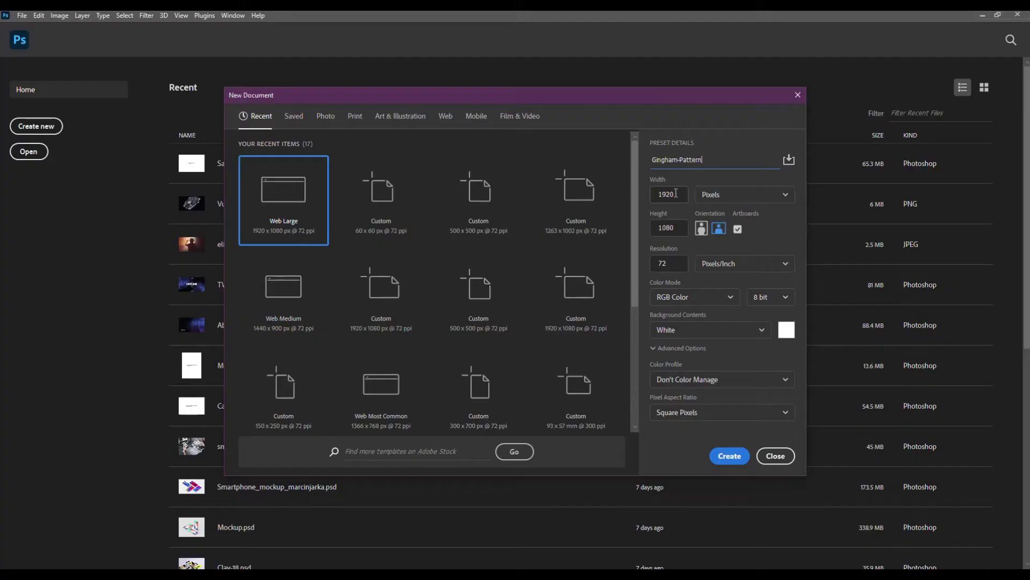
# Create a 60 × 60 px document named Gingham-Pattern with a transparent background.
pyautogui.moveTo(678, 194); pyautogui.dragTo(647, 192)
pyautogui.write('60')
pyautogui.click(680, 228)
pyautogui.moveTo(659, 229); pyautogui.dragTo(690, 227)
pyautogui.write('6')
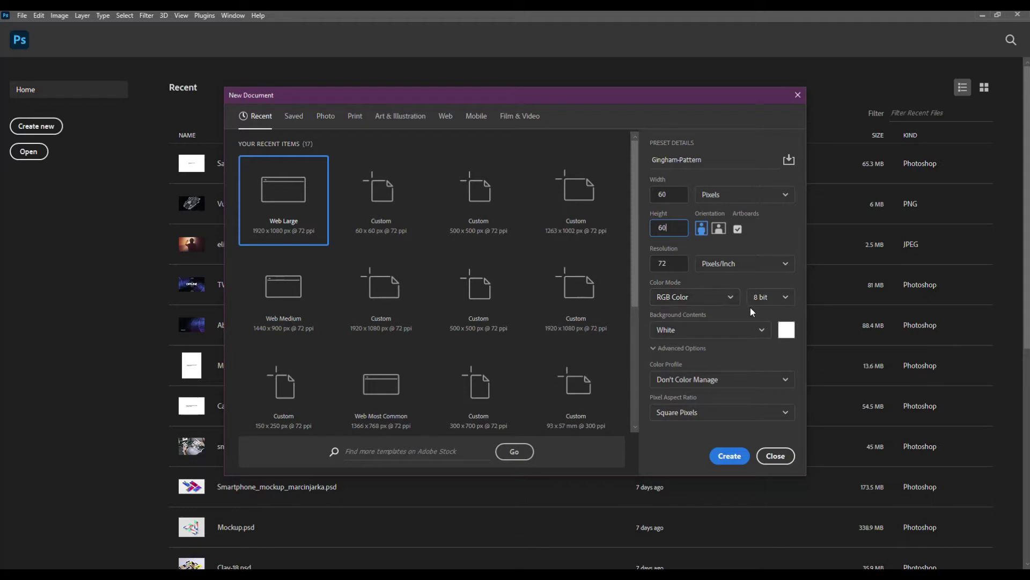
pyautogui.click(759, 330)
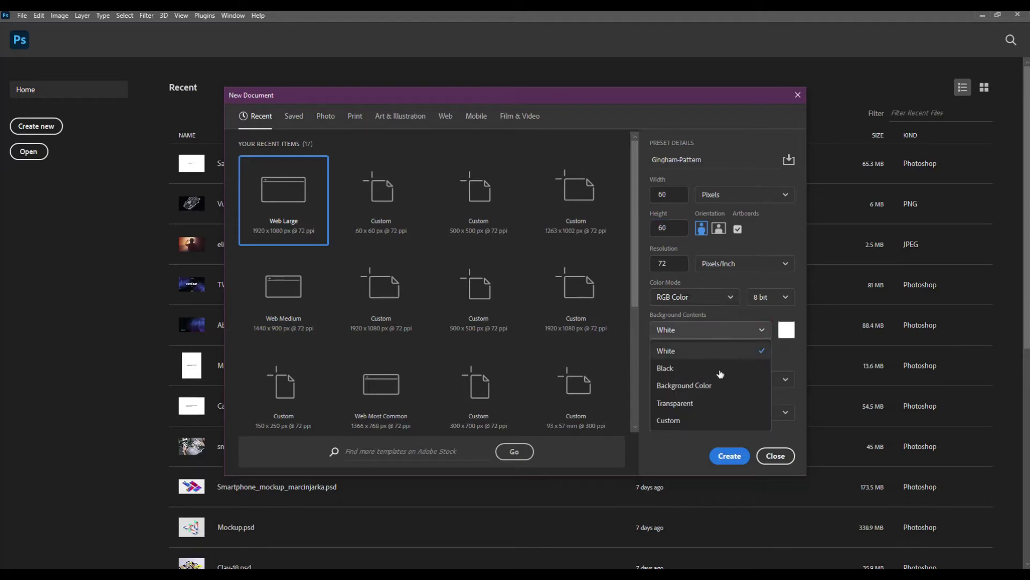
pyautogui.click(704, 402)
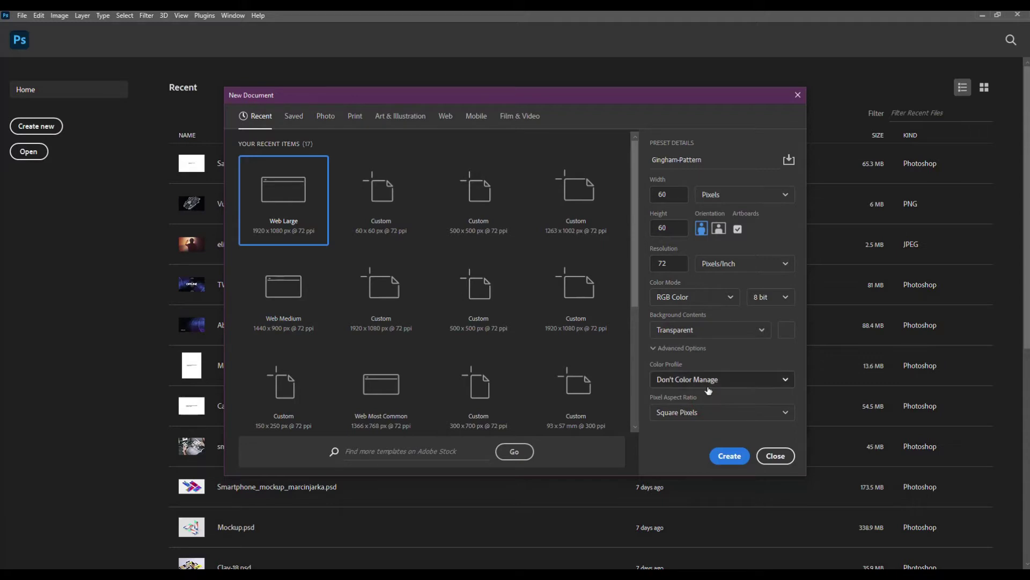
pyautogui.click(731, 456)
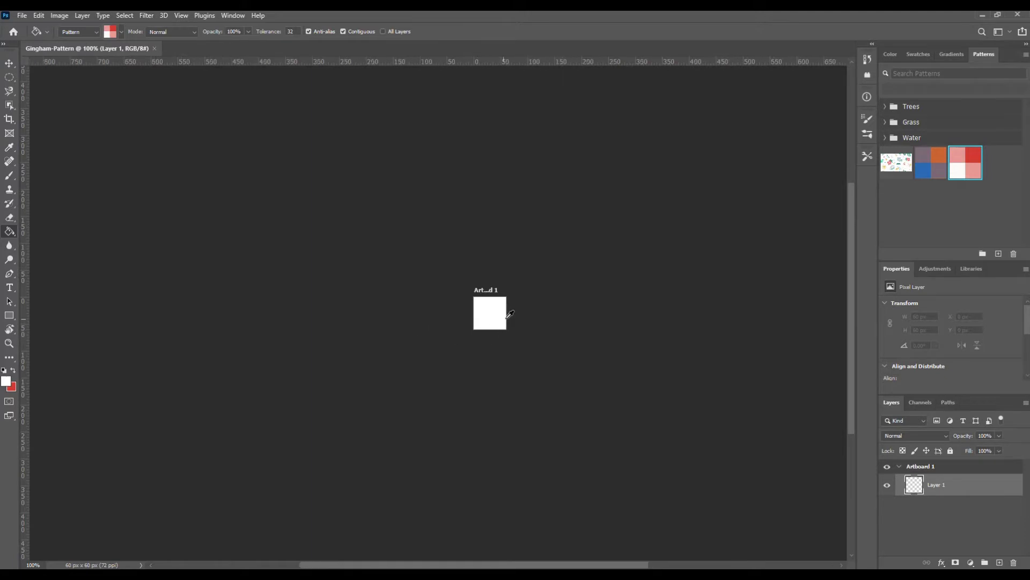
# Zoom into the artboard and keep white as the foreground colour.
pyautogui.scroll(6, 492, 311)
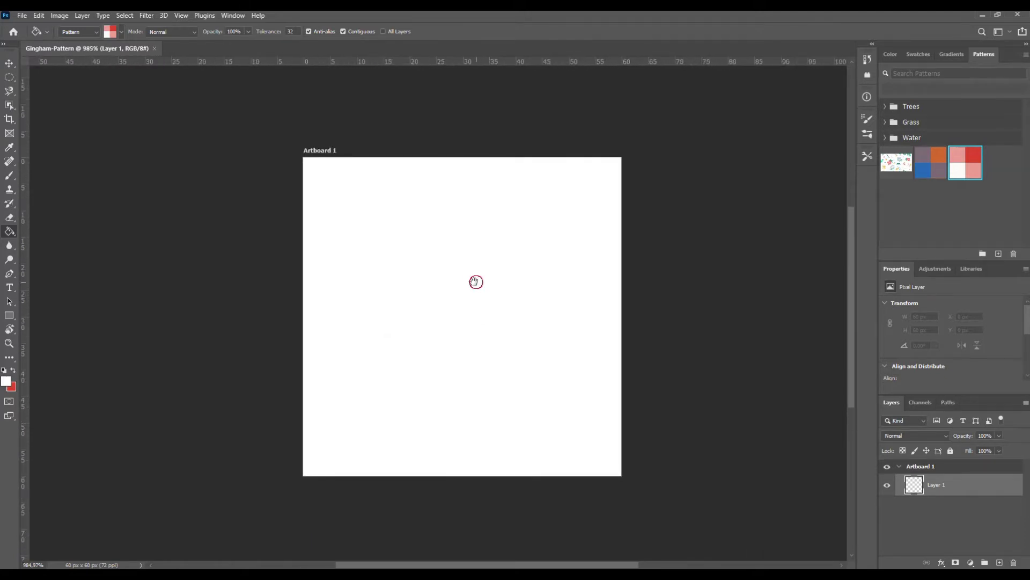
pyautogui.moveTo(476, 282); pyautogui.dragTo(453, 283)
pyautogui.scroll(1, 411, 279)
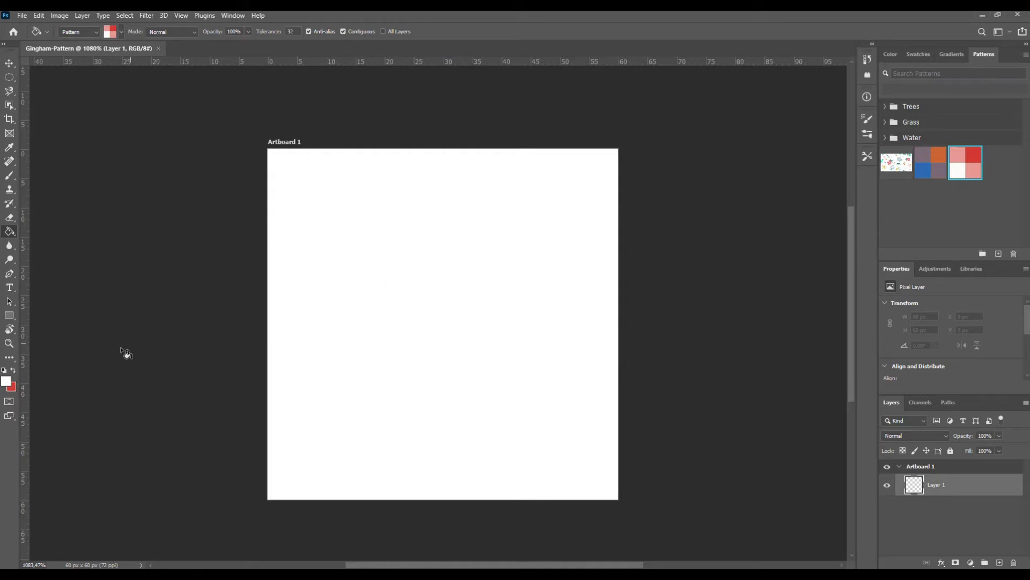
pyautogui.click(7, 382)
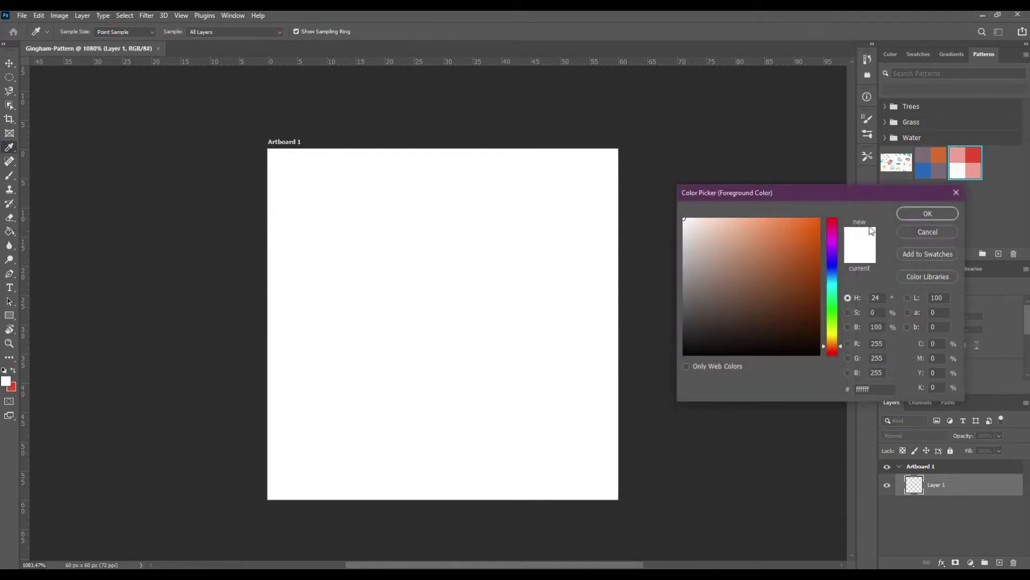
pyautogui.click(927, 209)
# Paste a mint green hex code as the background colour, then pick the Gradient Tool.
pyautogui.click(11, 387)
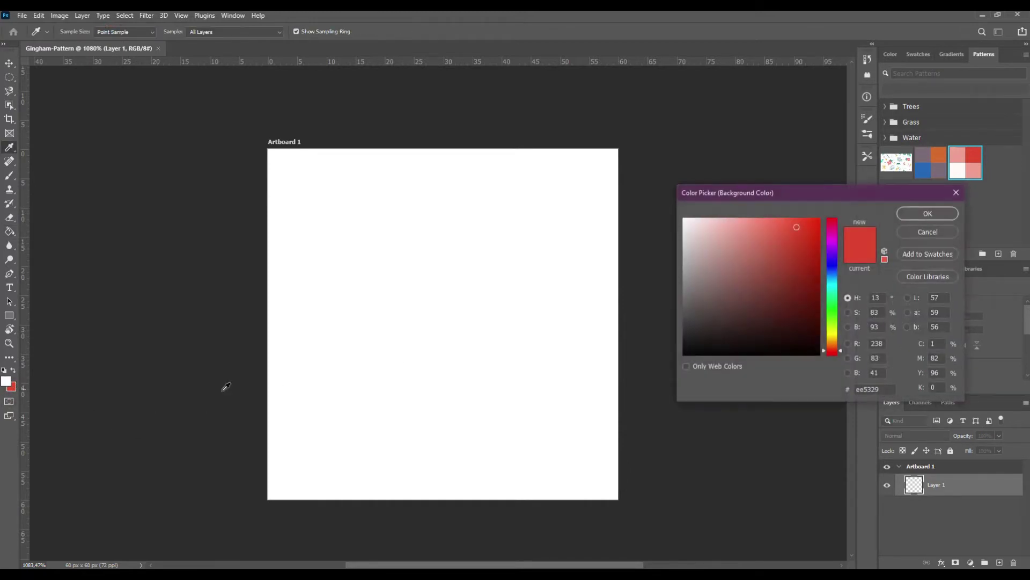
pyautogui.click(883, 389)
pyautogui.moveTo(868, 392); pyautogui.dragTo(852, 391)
pyautogui.write('88e5bc')
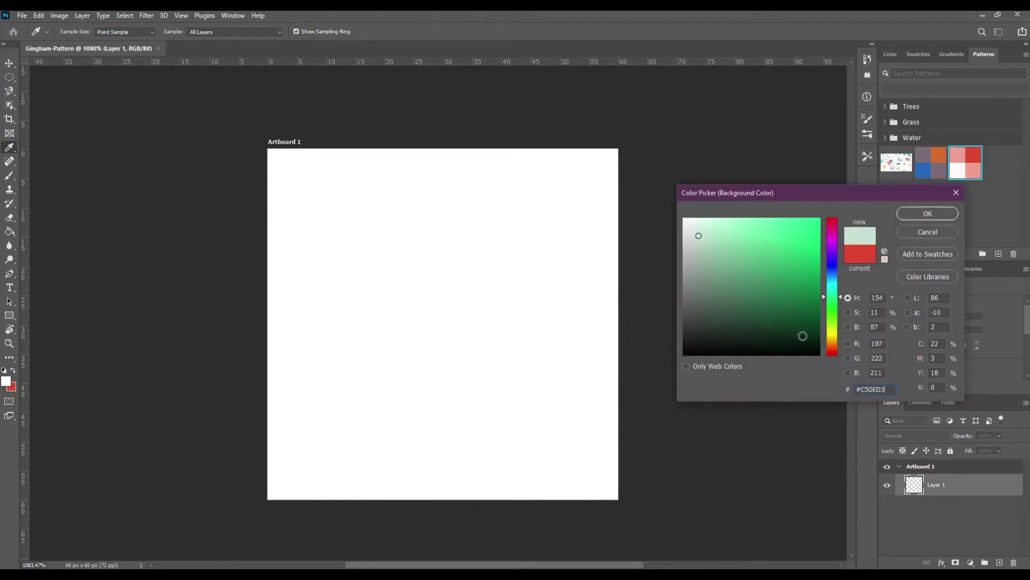
pyautogui.click(927, 215)
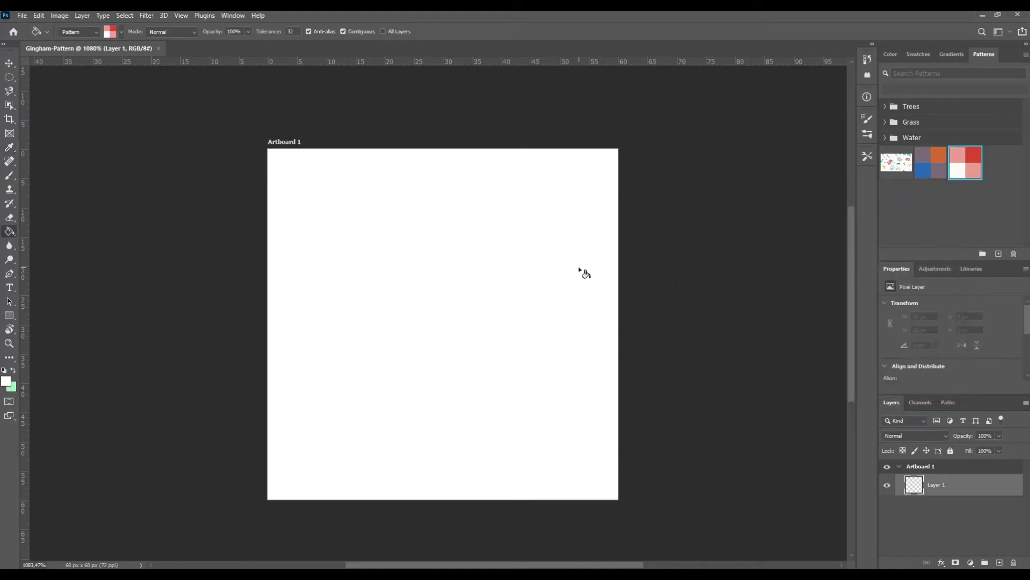
pyautogui.rightClick(11, 234)
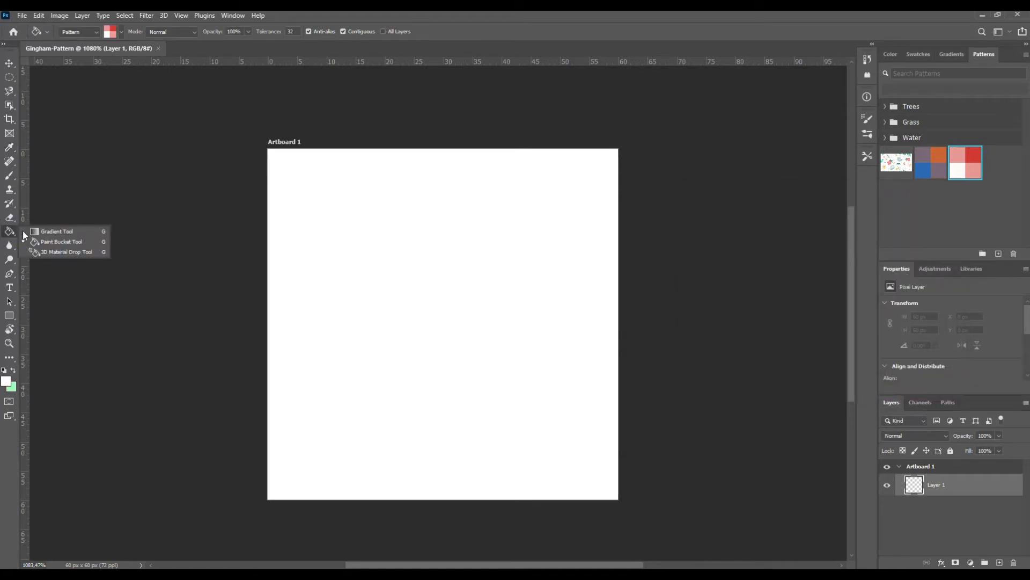
pyautogui.click(37, 229)
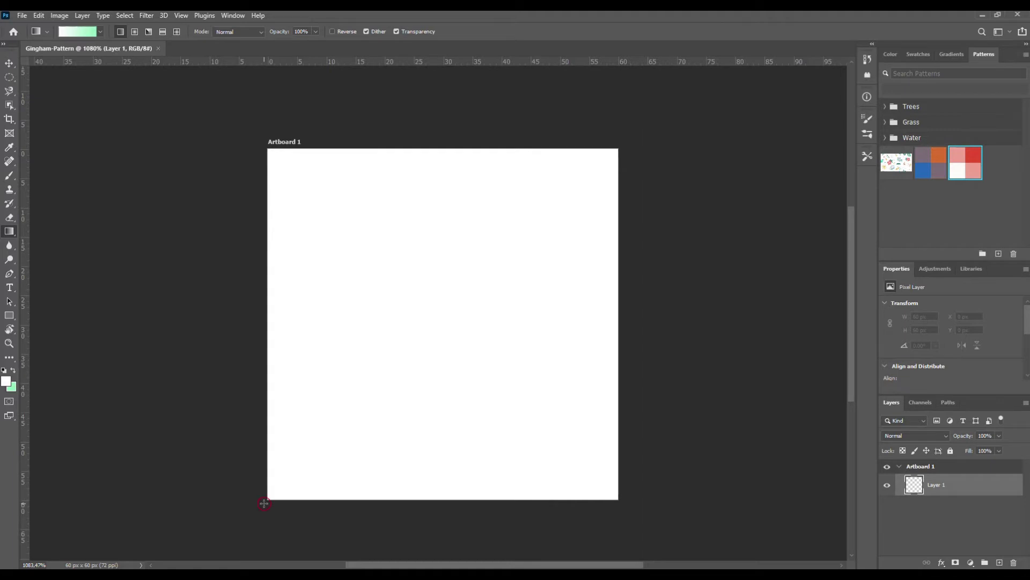
# Drag a white-to-mint gradient from the artboard's bottom-left corner to its top-right corner.
pyautogui.moveTo(264, 502); pyautogui.dragTo(623, 140)
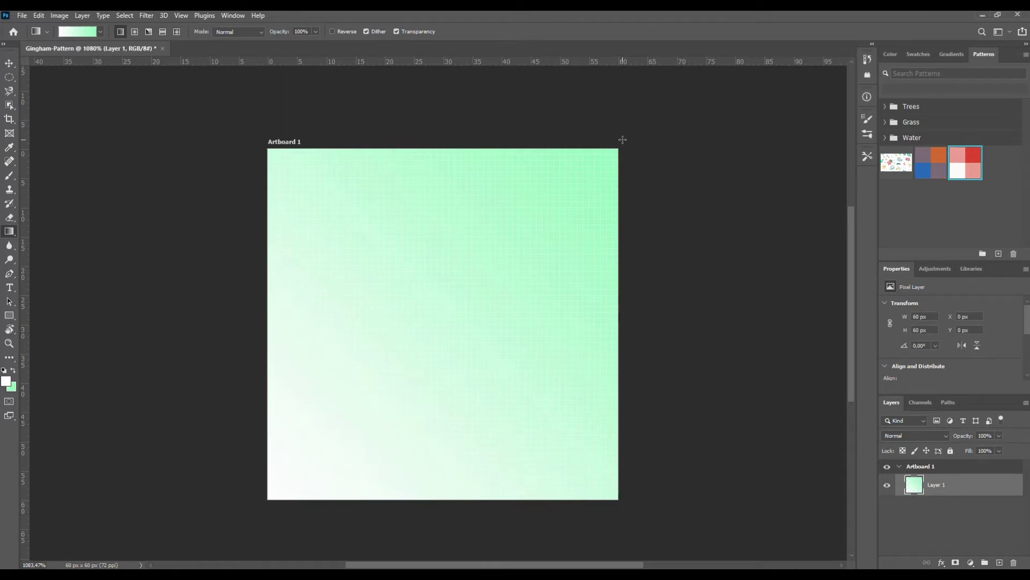
# Open Filter > Distort > Wave, set Type to Square and increase the generators.
pyautogui.click(145, 18)
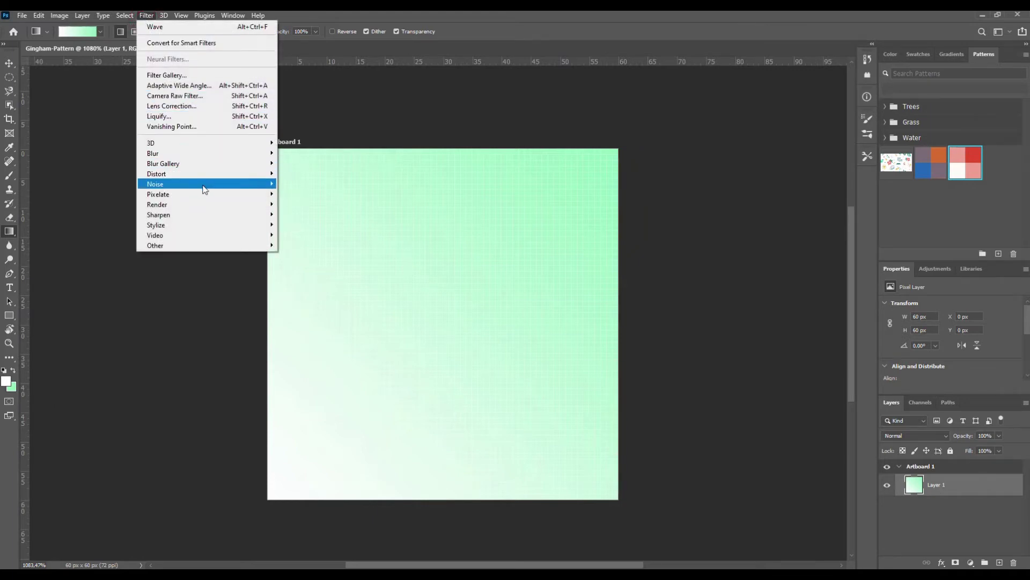
pyautogui.moveTo(206, 188)
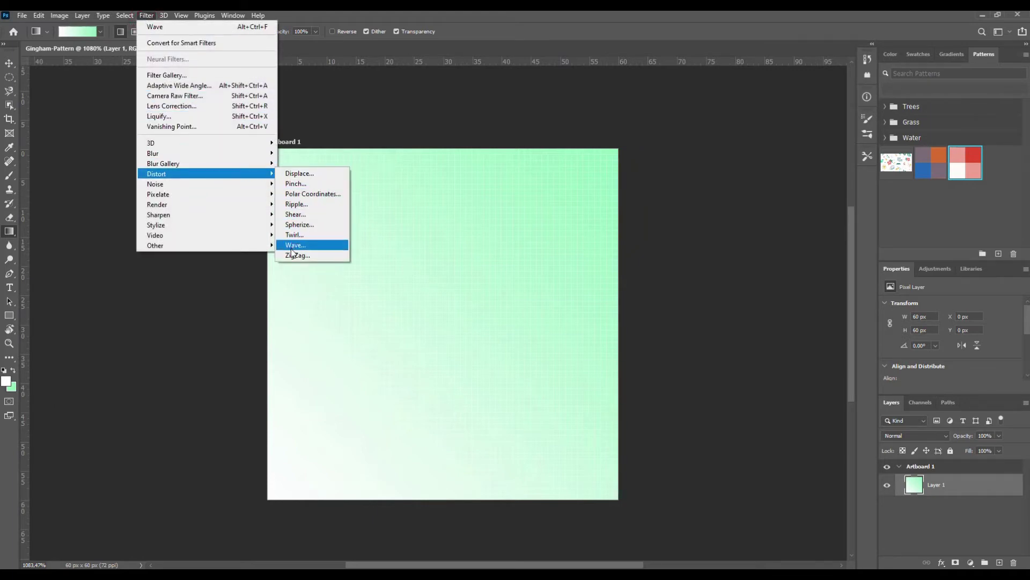
pyautogui.click(300, 245)
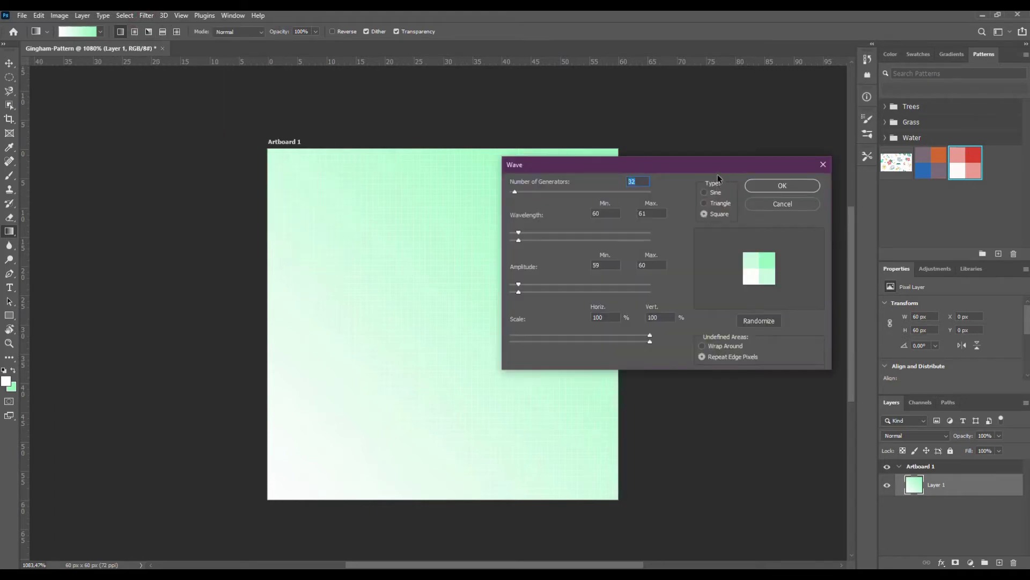
pyautogui.click(704, 214)
pyautogui.moveTo(515, 193); pyautogui.dragTo(515, 195)
# Keep wavelength around 60, set amplitude to about 78–79, and apply the Wave filter.
pyautogui.click(600, 213)
pyautogui.write('50')
pyautogui.hotkey('ctrl', 'z')
pyautogui.hotkey('ctrl', 'z')
pyautogui.click(651, 214)
pyautogui.moveTo(519, 294)
pyautogui.mouseDown()
pyautogui.moveTo(528, 285)
pyautogui.moveTo(617, 286)
pyautogui.moveTo(525, 289)
pyautogui.mouseUp()
pyautogui.click(618, 291)
pyautogui.moveTo(619, 291); pyautogui.dragTo(522, 292)
pyautogui.click(762, 184)
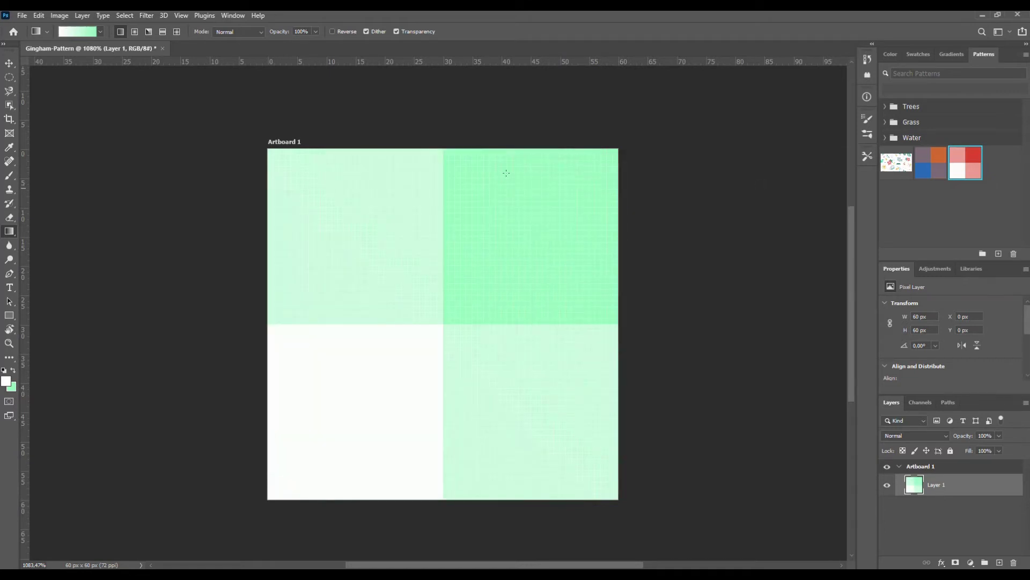
# Define the check tile as a pattern named Gingham-Pattern.
pyautogui.click(40, 16)
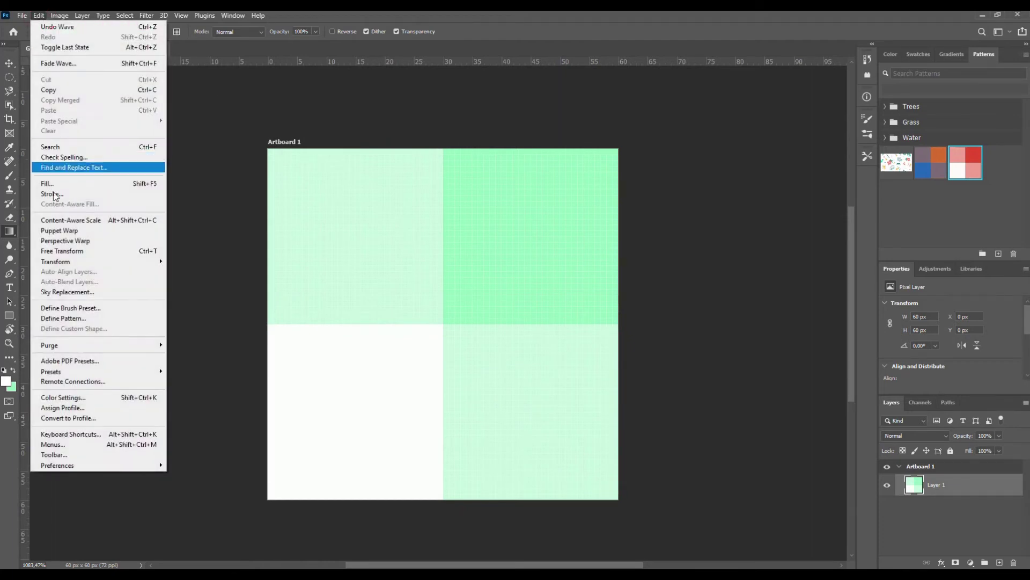
pyautogui.click(62, 318)
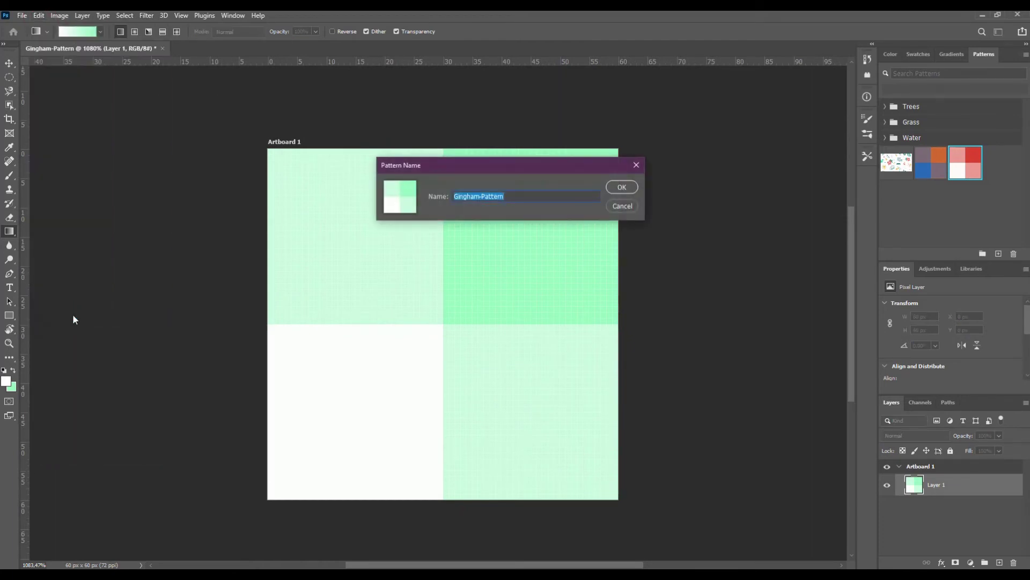
pyautogui.click(526, 197)
pyautogui.click(622, 188)
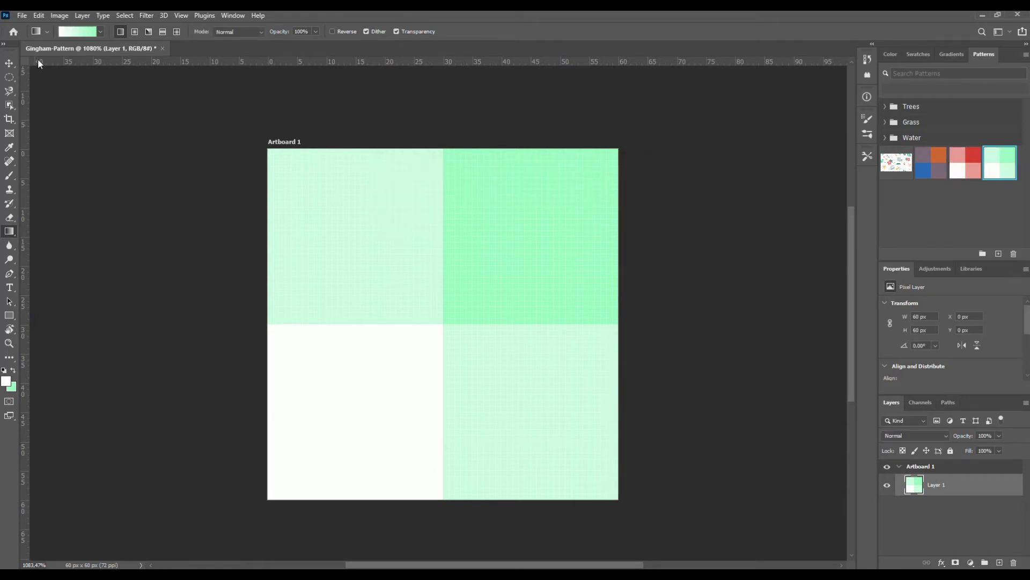
pyautogui.click(22, 16)
# Create a new 1920 × 1080 document from the Web Large preset.
pyautogui.click(31, 26)
pyautogui.click(380, 202)
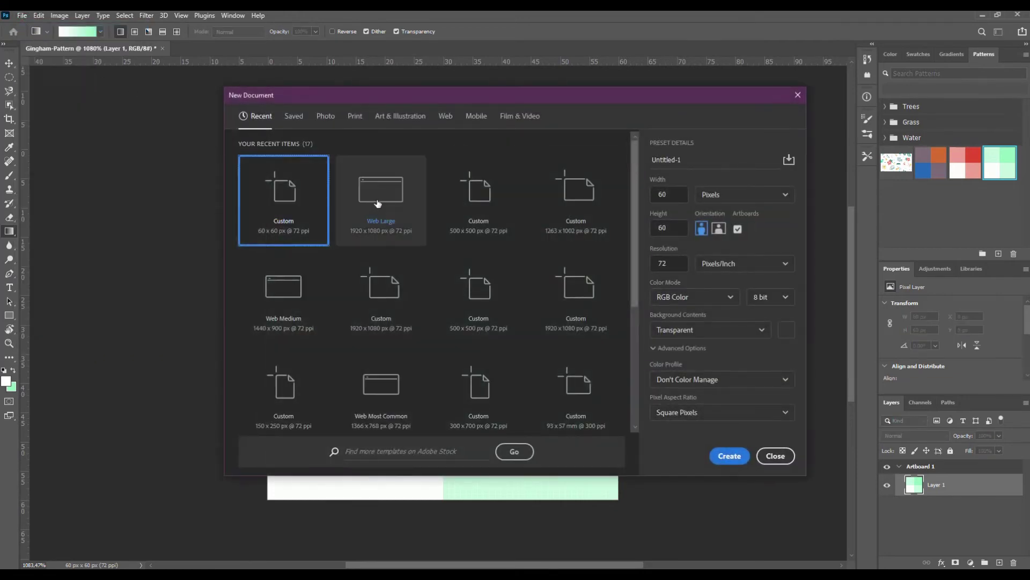
pyautogui.click(722, 456)
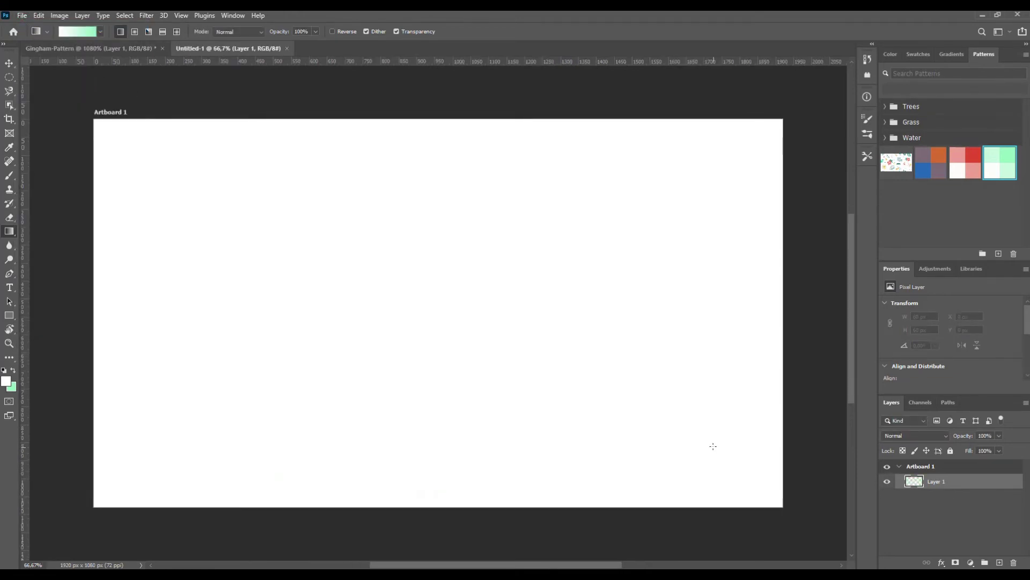
# Fill the canvas with the mint gingham pattern using the Paint Bucket set to Pattern.
pyautogui.rightClick(9, 231)
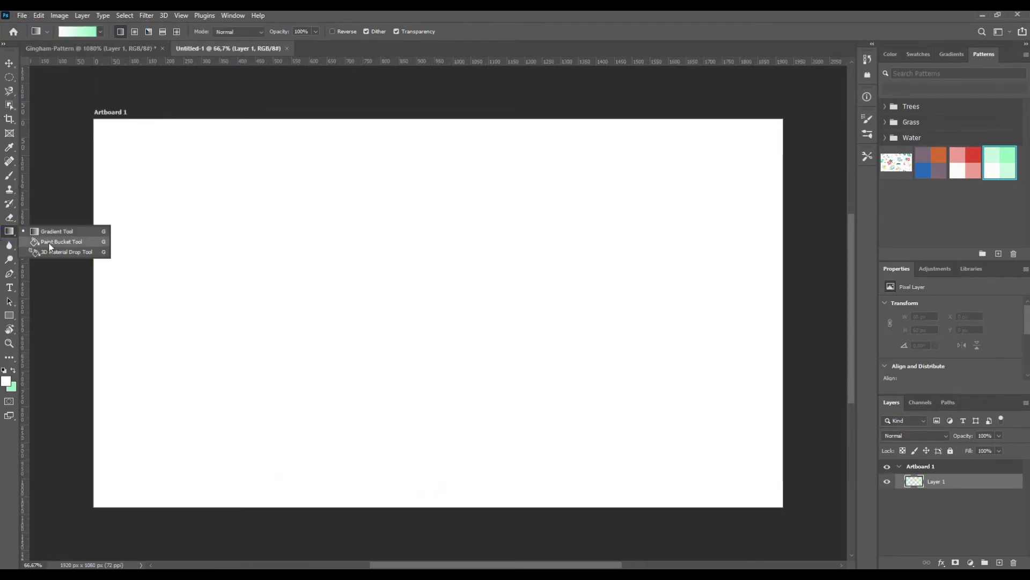
pyautogui.click(85, 242)
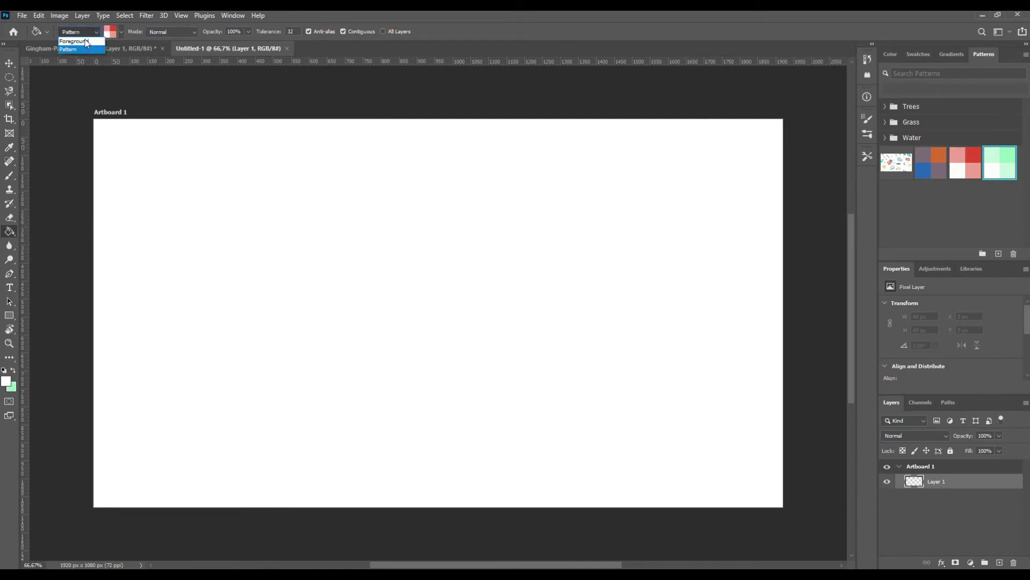
pyautogui.click(81, 50)
pyautogui.click(122, 31)
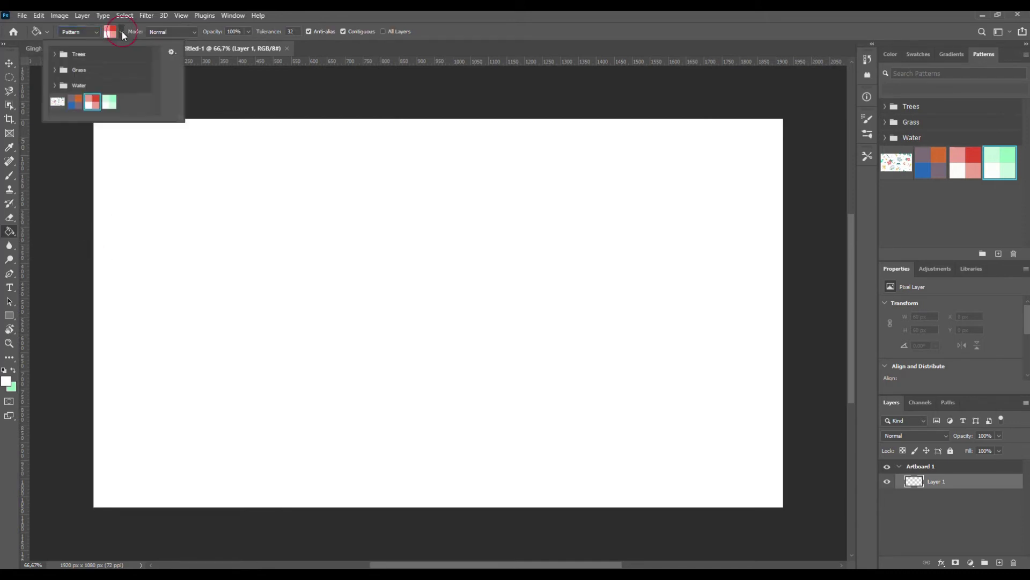
pyautogui.click(110, 101)
pyautogui.click(345, 256)
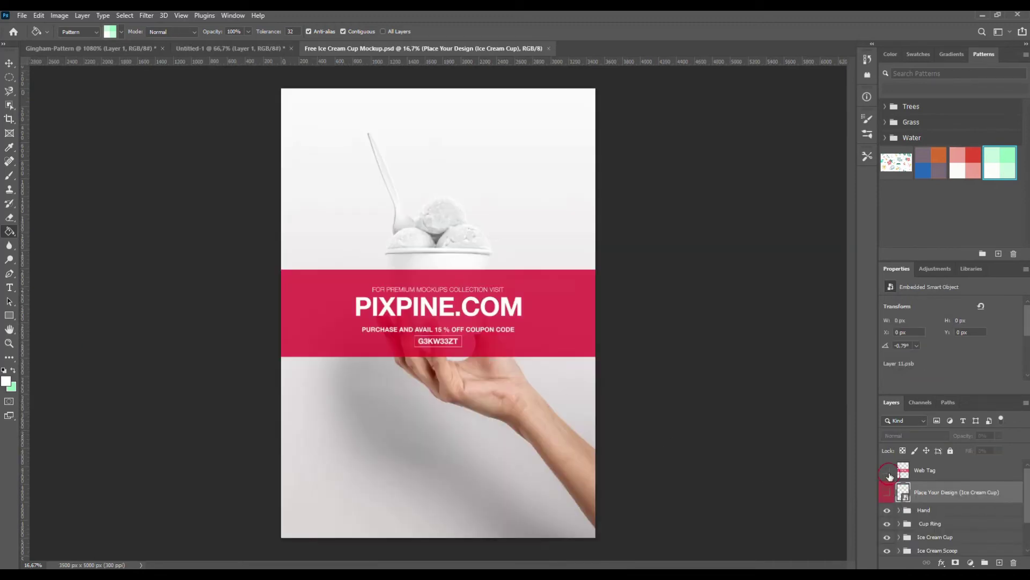
# Hide the Web Tag layer and fill the cup's design smart object with gingham, saving it.
pyautogui.click(887, 471)
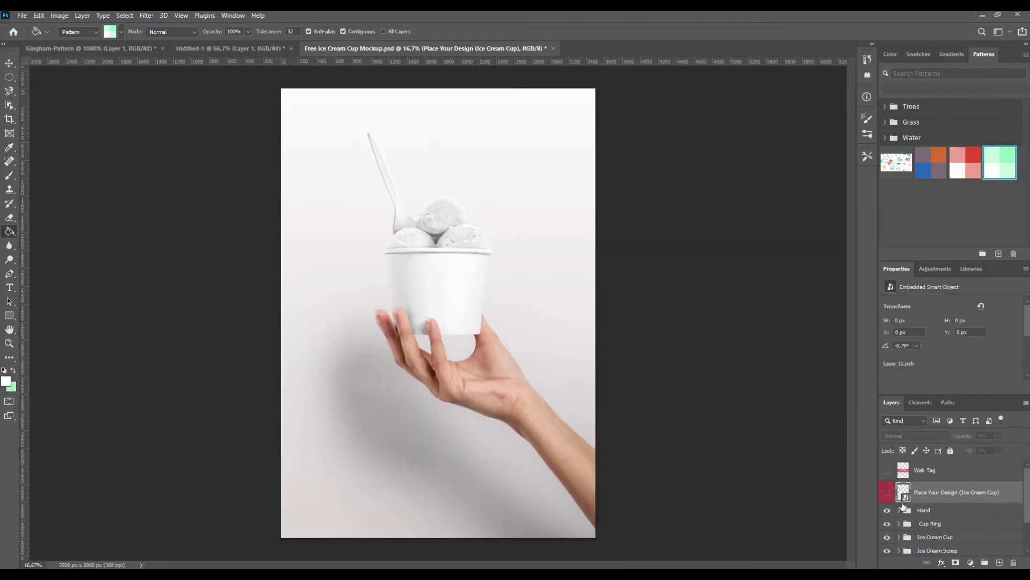
pyautogui.doubleClick(905, 497)
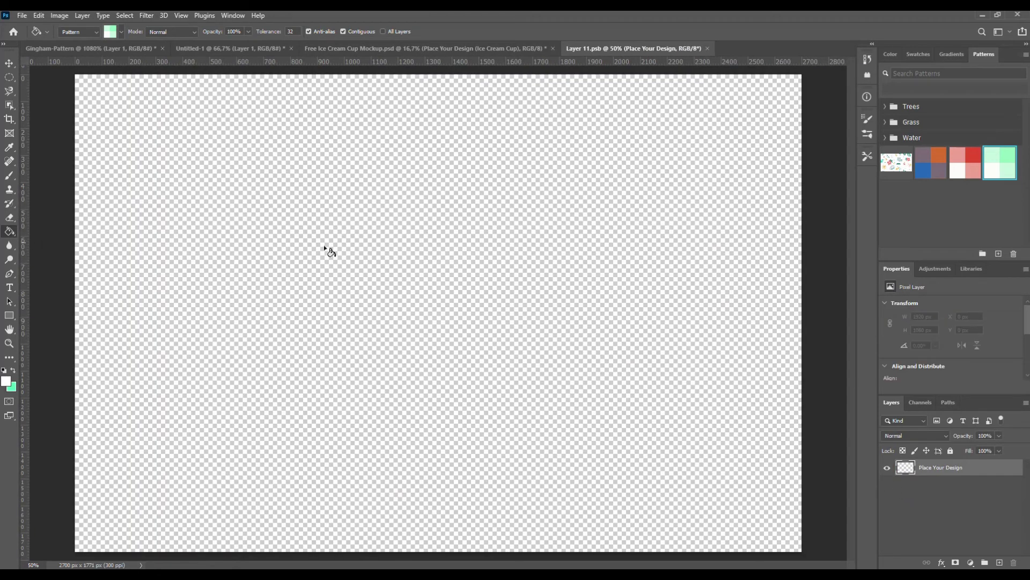
pyautogui.click(540, 228)
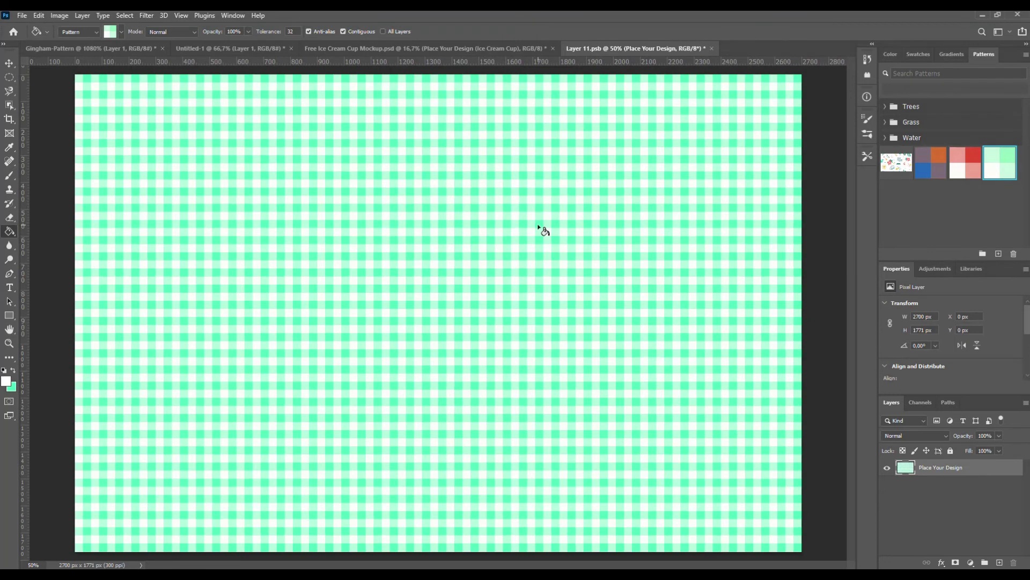
pyautogui.hotkey('ctrl', 's')
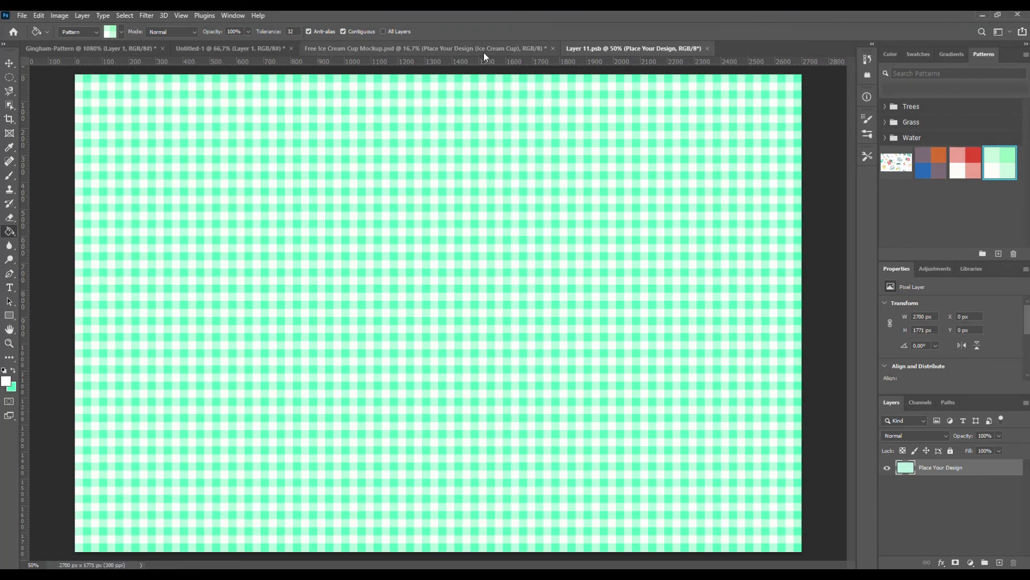
pyautogui.click(484, 53)
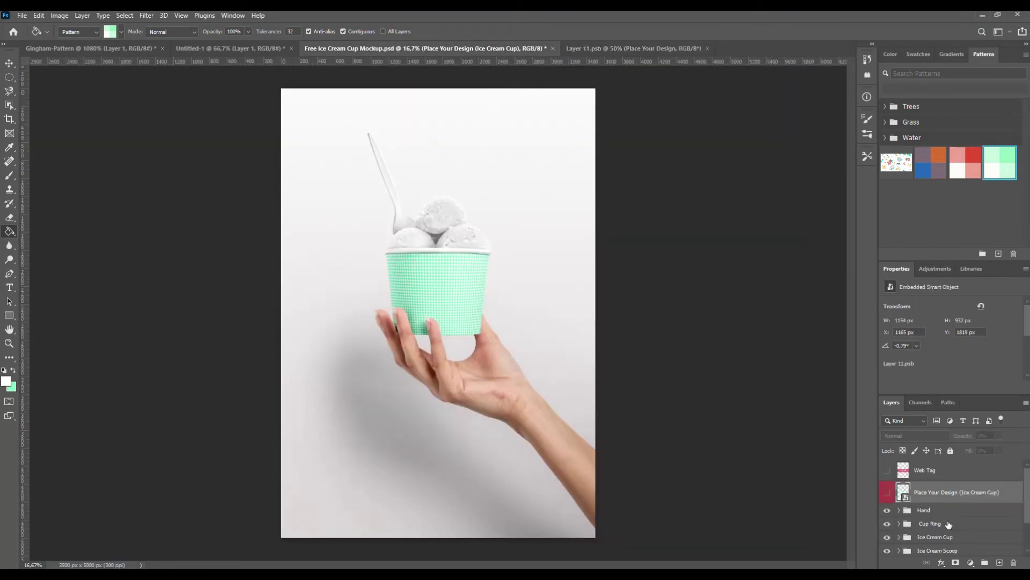
# Expand the Ice Cream Cup and Ice Cream Scoop layer groups.
pyautogui.click(899, 537)
pyautogui.scroll(-2, 915, 532)
pyautogui.scroll(-3, 915, 530)
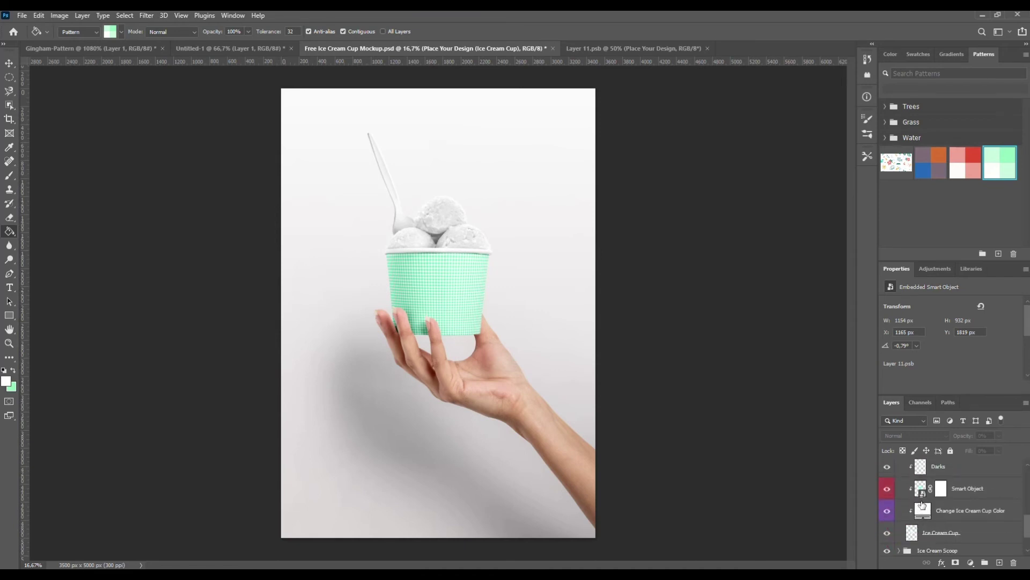
pyautogui.scroll(-2, 922, 505)
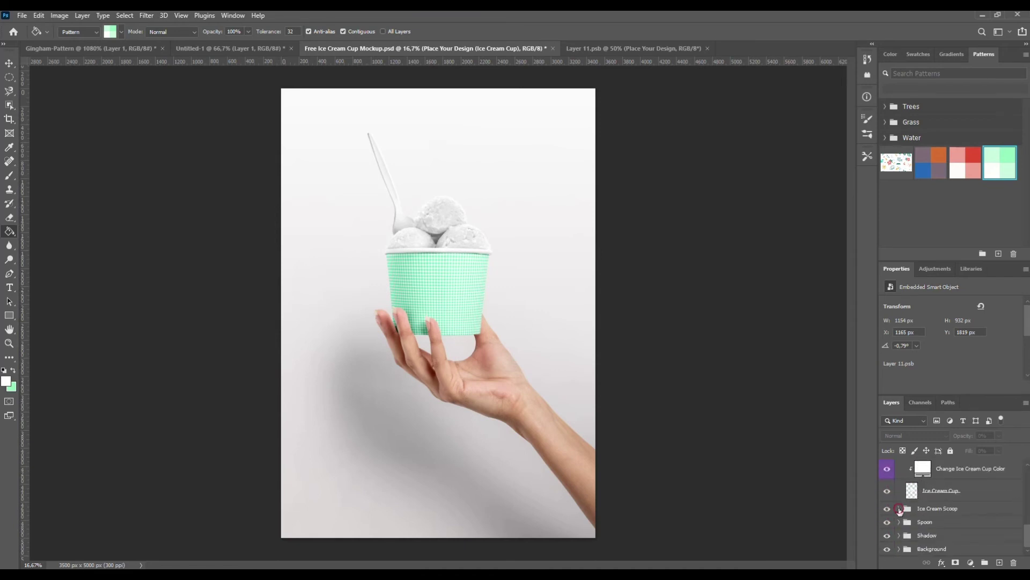
pyautogui.click(899, 511)
pyautogui.scroll(-2, 900, 511)
pyautogui.scroll(-2, 900, 511)
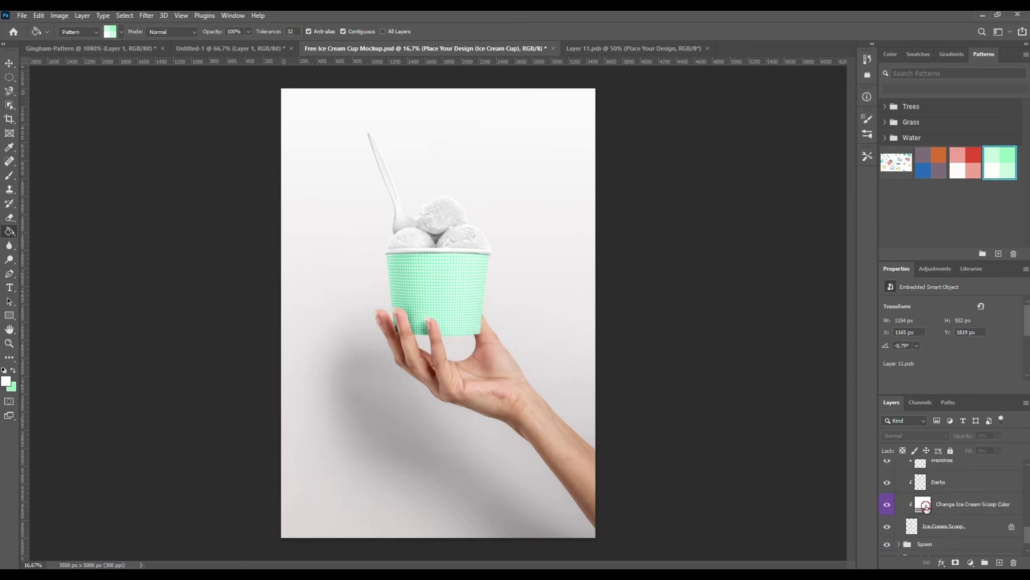
# Change the Change Ice Cream Scoop Color fill to a raspberry pink.
pyautogui.doubleClick(922, 503)
pyautogui.moveTo(786, 248); pyautogui.dragTo(733, 215)
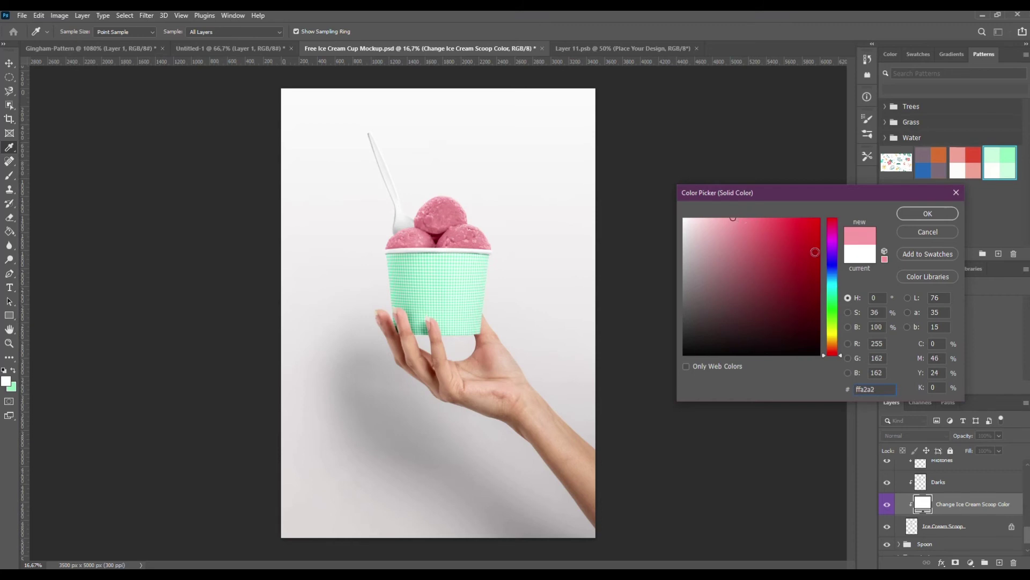
pyautogui.moveTo(833, 219); pyautogui.dragTo(835, 221)
pyautogui.click(747, 219)
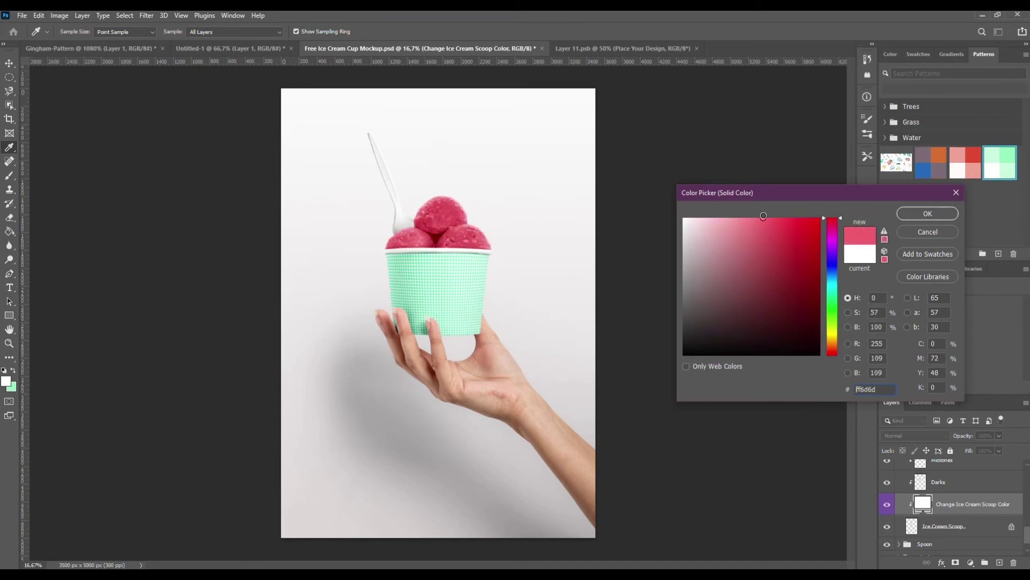
pyautogui.moveTo(747, 219)
pyautogui.mouseDown()
pyautogui.moveTo(727, 212)
pyautogui.moveTo(749, 210)
pyautogui.mouseUp()
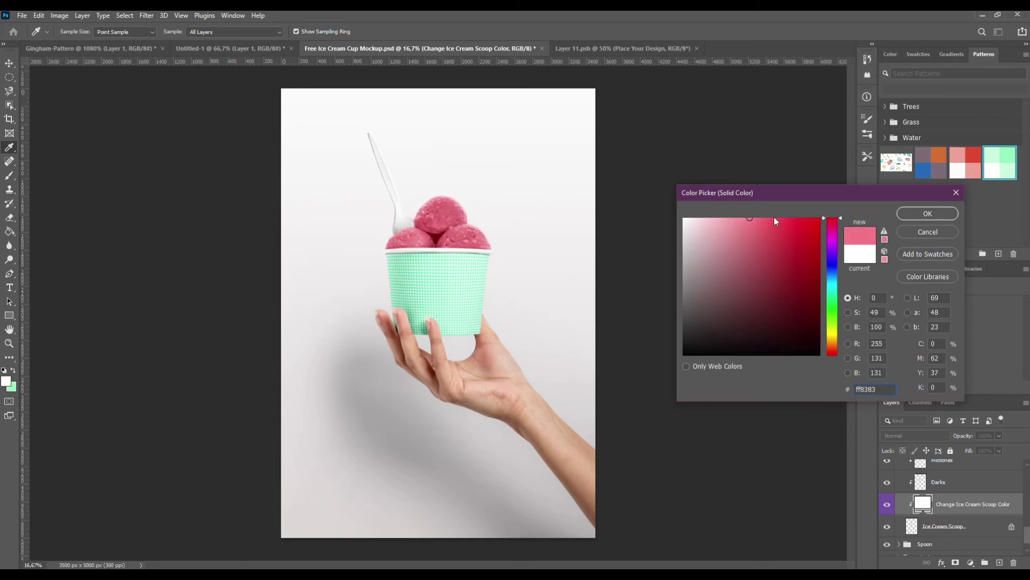
pyautogui.click(924, 213)
pyautogui.scroll(-1, 942, 522)
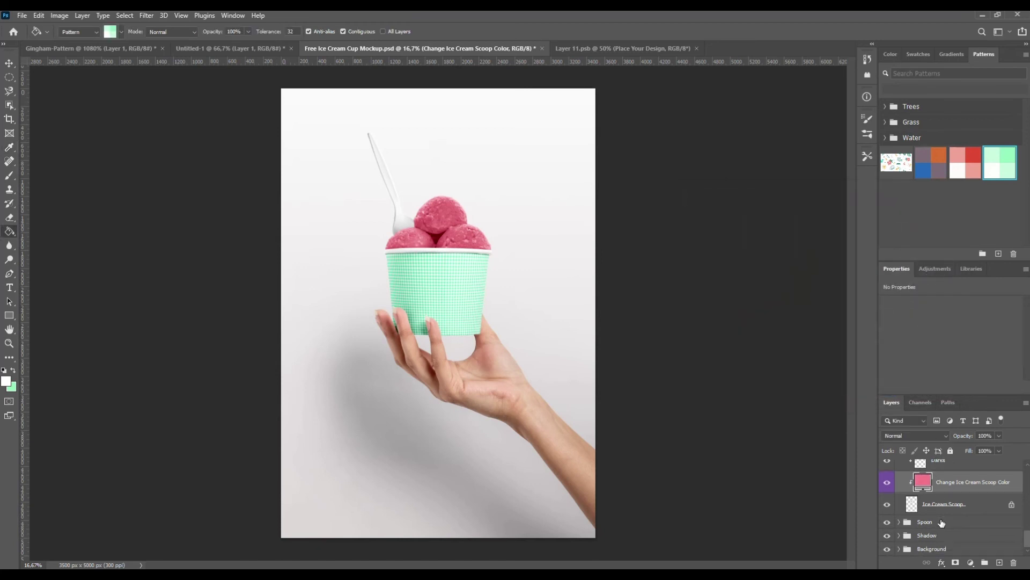
# Set the Change Background Color fill to a warm yellow (f9c949).
pyautogui.scroll(-4, 941, 521)
pyautogui.scroll(1, 942, 522)
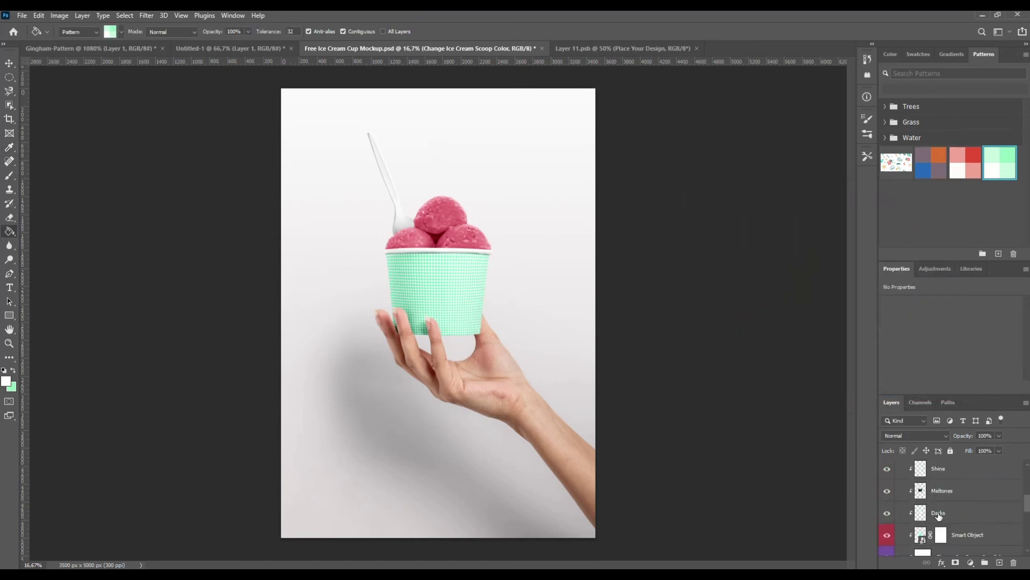
pyautogui.rightClick(907, 504)
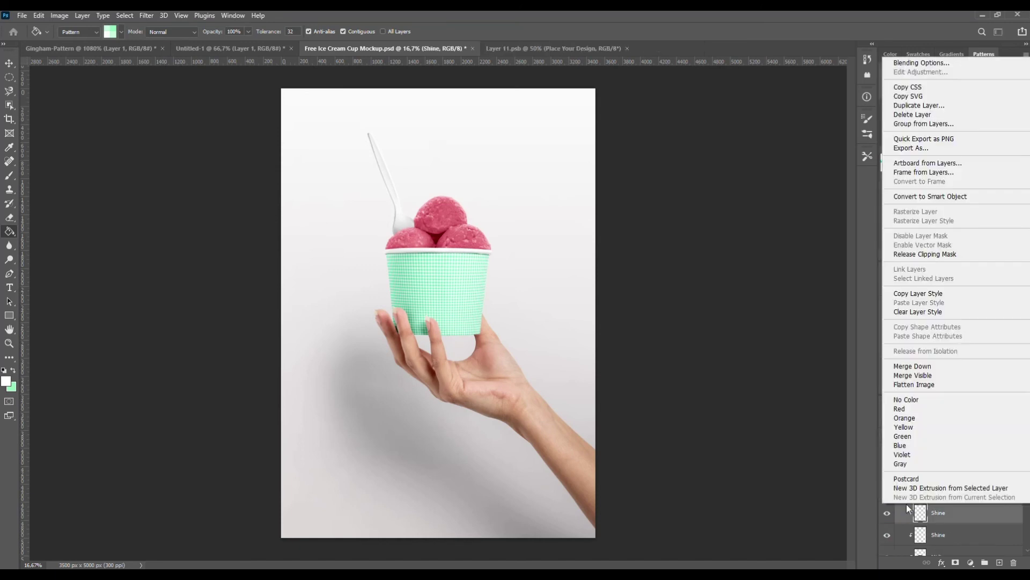
pyautogui.click(847, 517)
pyautogui.scroll(2, 907, 526)
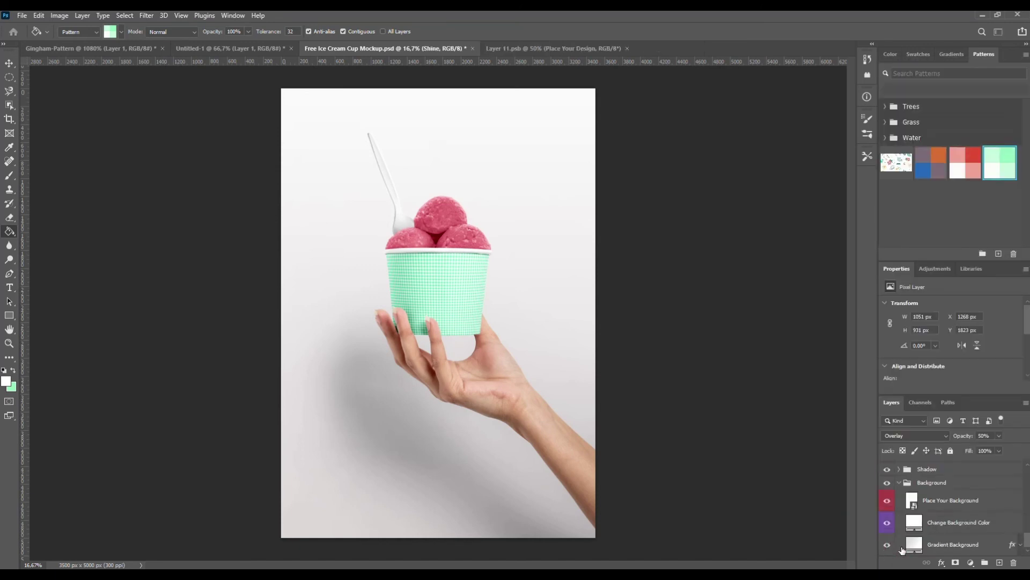
pyautogui.doubleClick(913, 524)
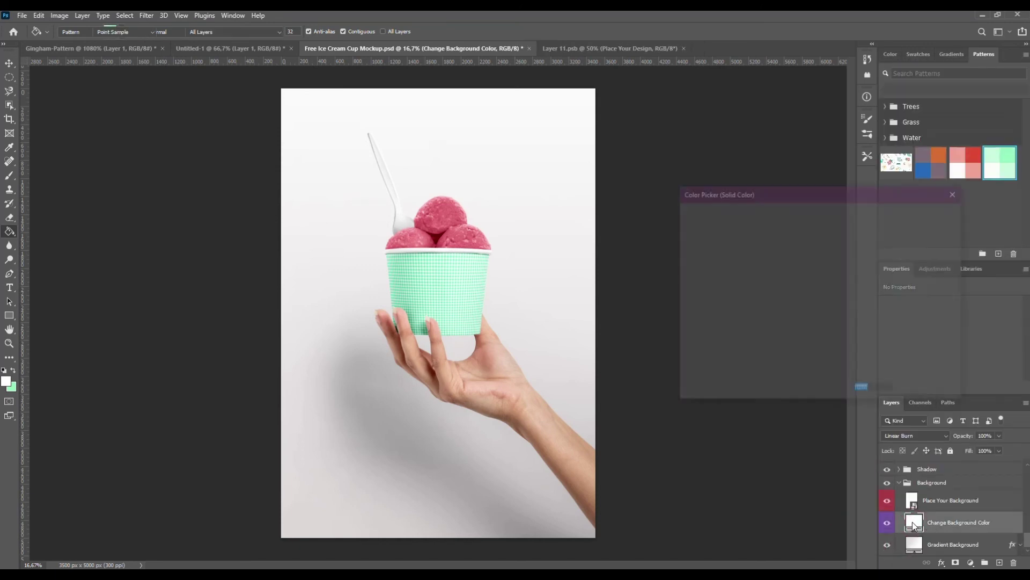
pyautogui.click(832, 339)
pyautogui.moveTo(781, 249)
pyautogui.mouseDown()
pyautogui.moveTo(777, 219)
pyautogui.moveTo(760, 210)
pyautogui.mouseUp()
pyautogui.click(928, 213)
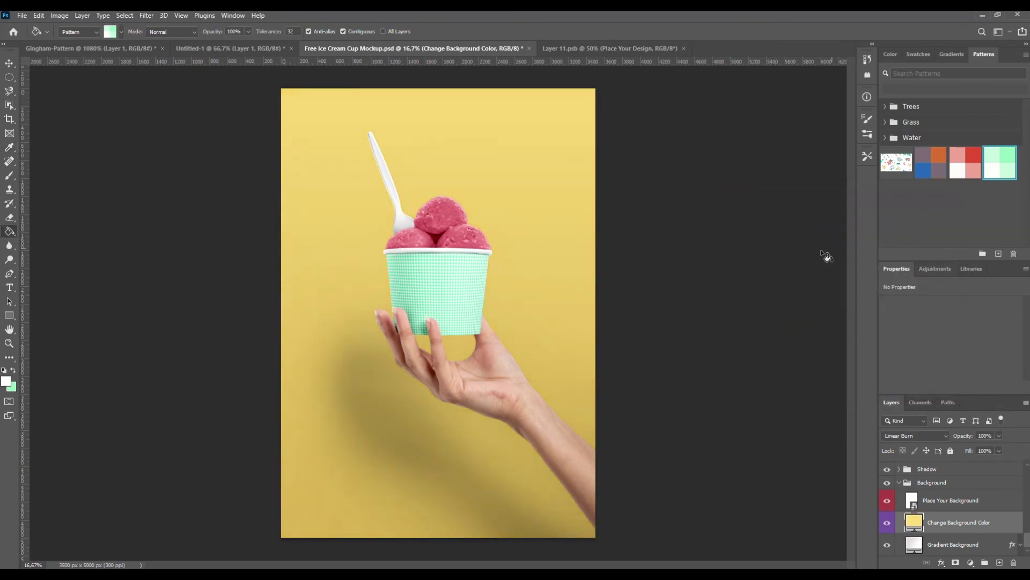